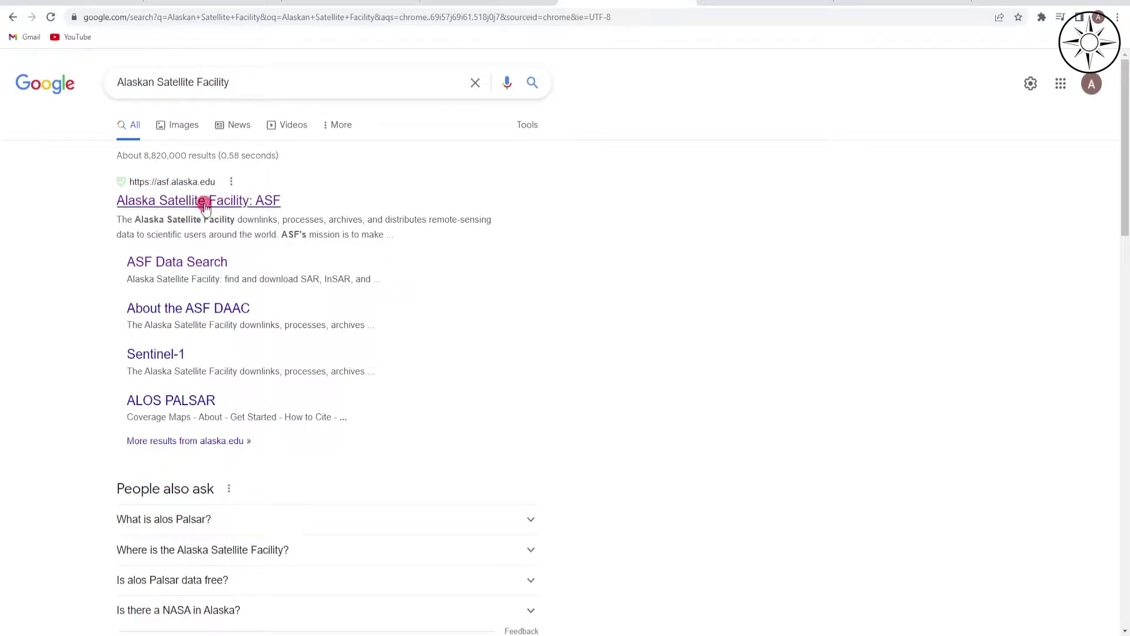
Step: Select the browser address bar on the 'Alaskan Satellite Facility' Google results page
key("ctrl+l")
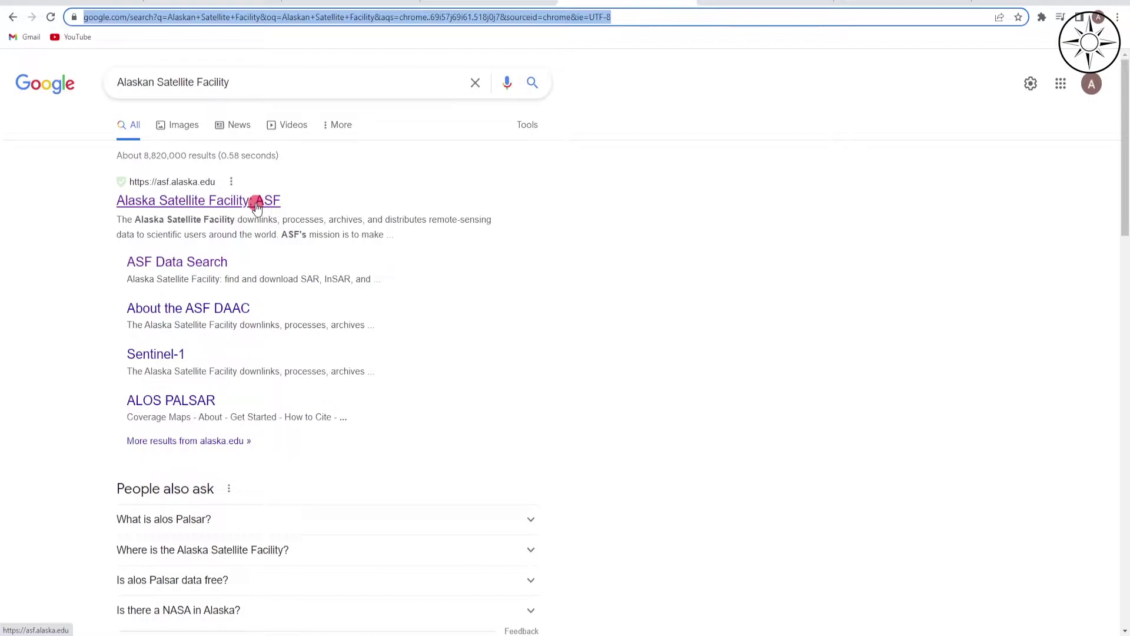
Step: Open the ASF Vertex site, zoom the map to Lake Geneva, and draw a rectangle north-east of it
left_click(256, 206)
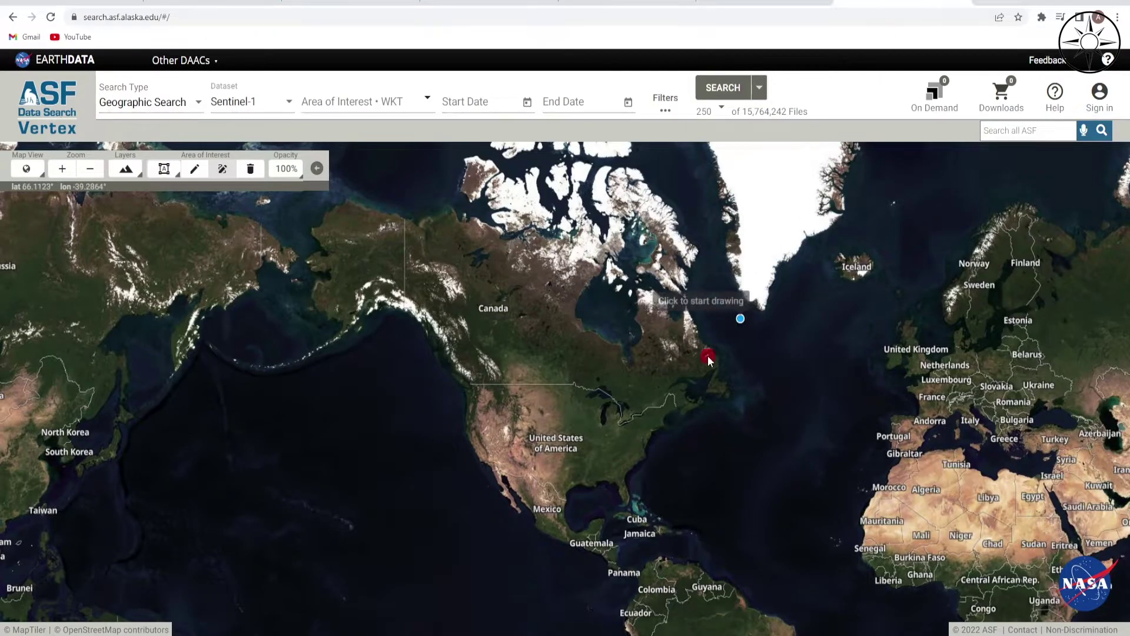
mouse_move(686, 424)
left_mouse_down()
mouse_move(694, 409)
mouse_move(565, 351)
left_mouse_up()
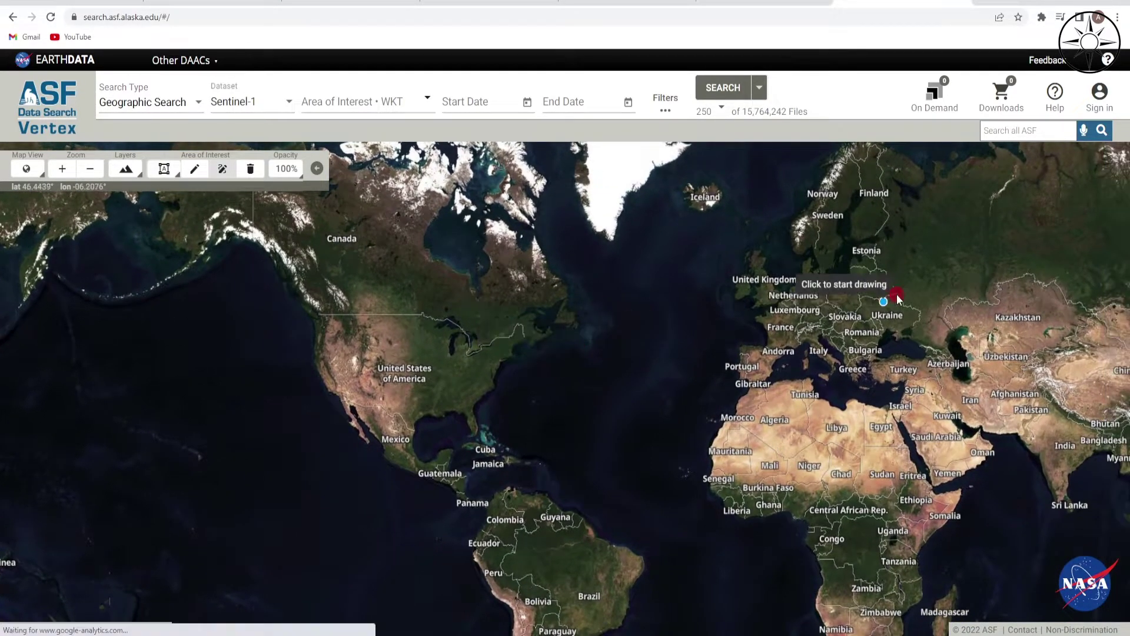
scroll(786, 318, "up", 1)
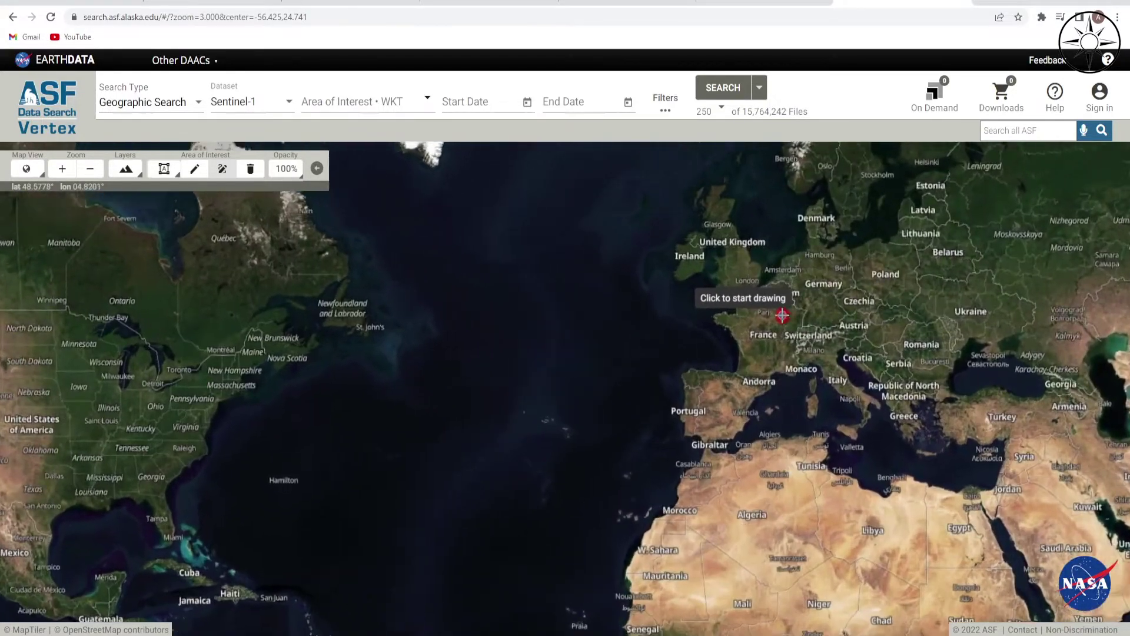
scroll(781, 316, "up", 2)
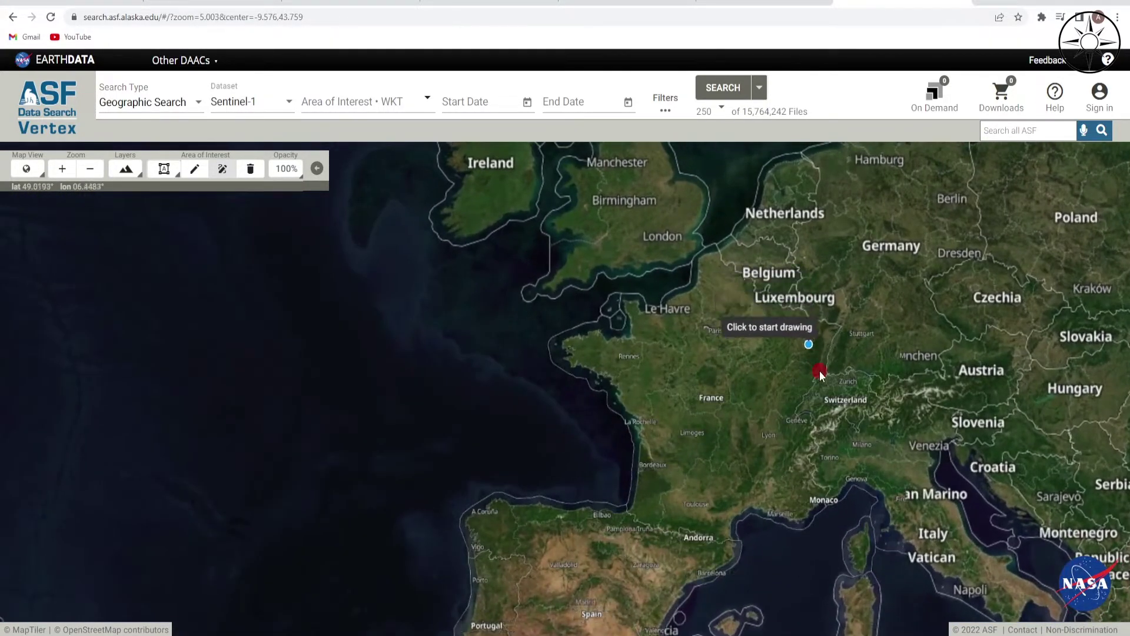
scroll(819, 376, "up", 2)
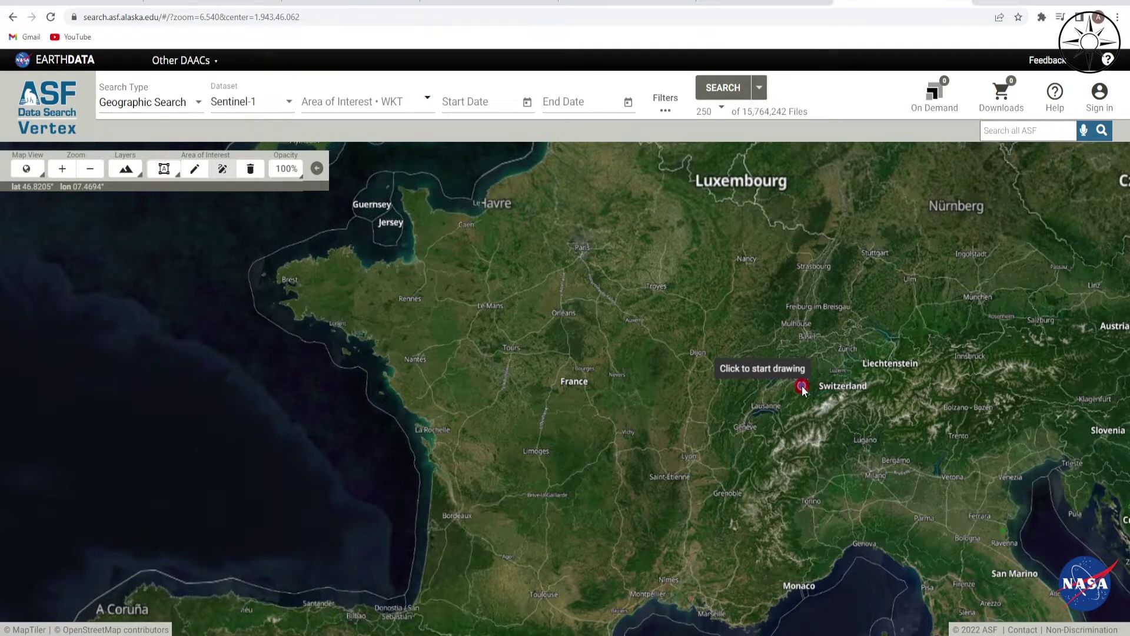
scroll(803, 387, "up", 1)
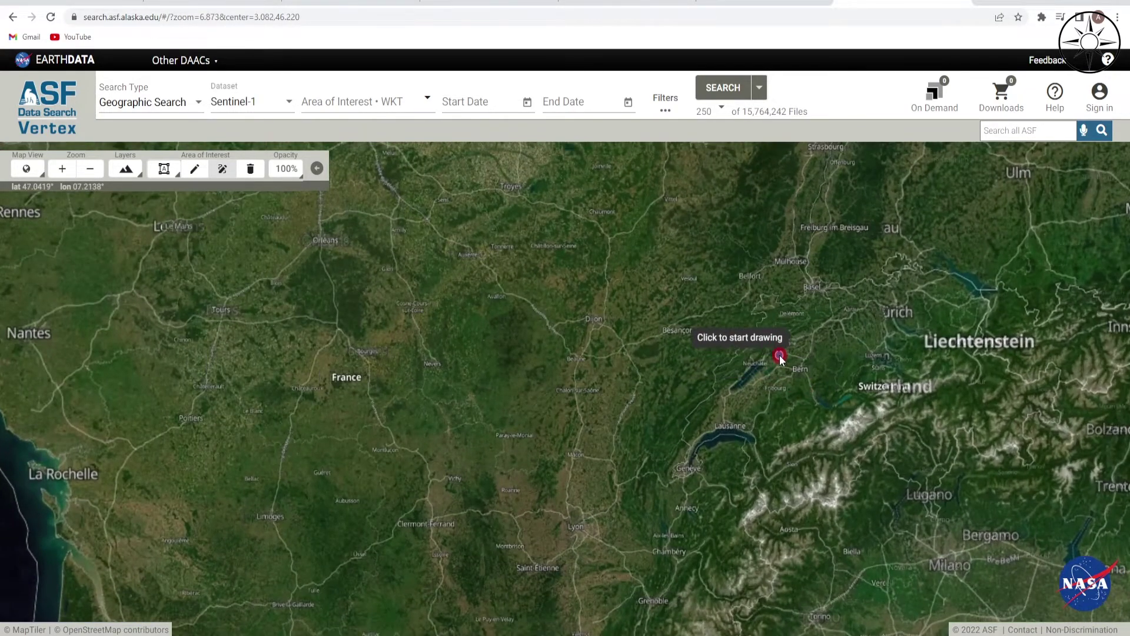
scroll(747, 424, "up", 5)
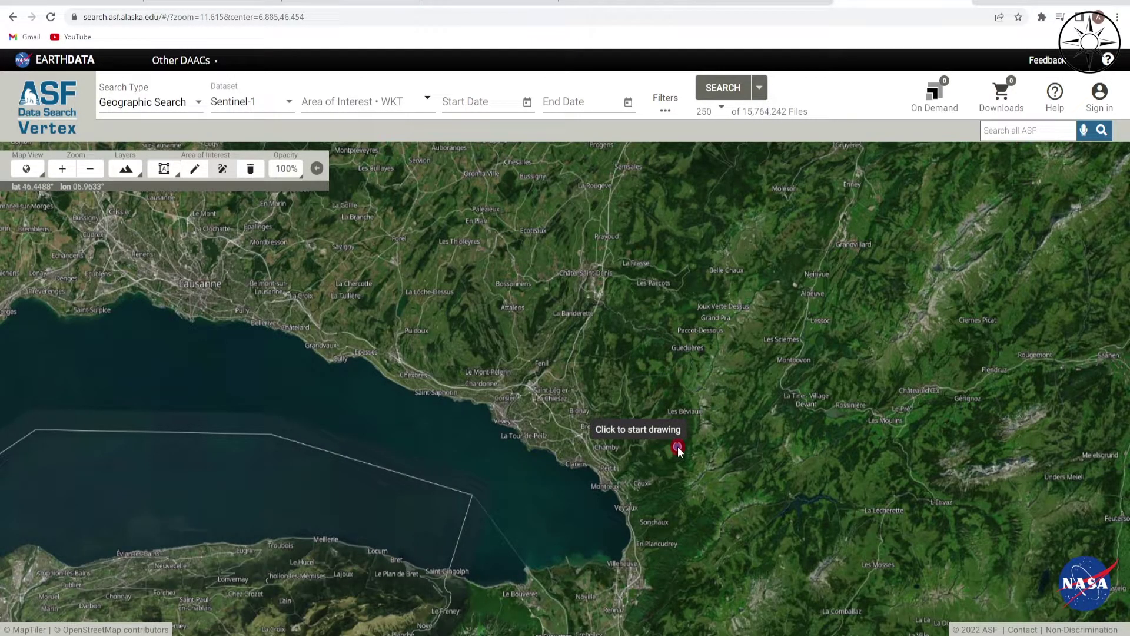
left_click(662, 344)
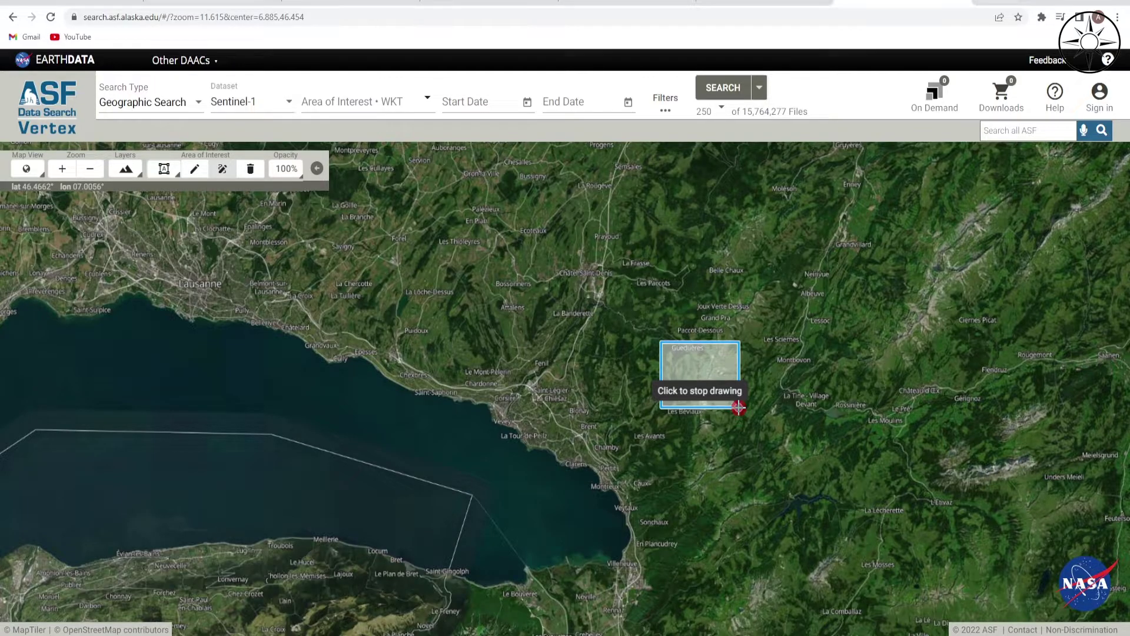
left_click(739, 408)
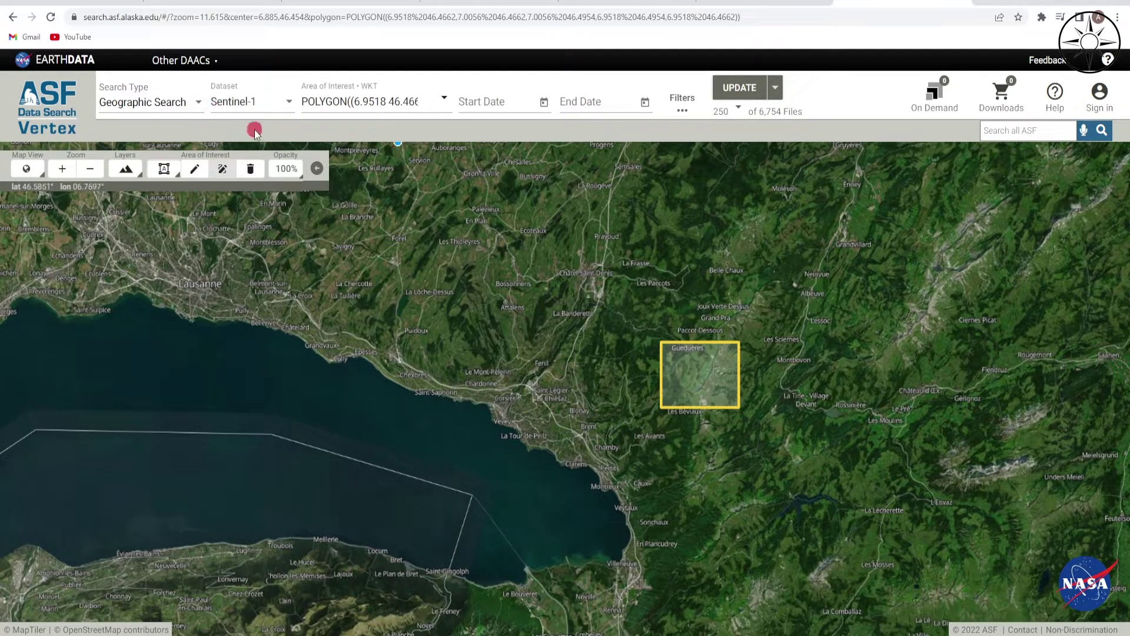
Step: Switch the dataset to ALOS PALSAR and rerun the search over the marked area
left_click(283, 103)
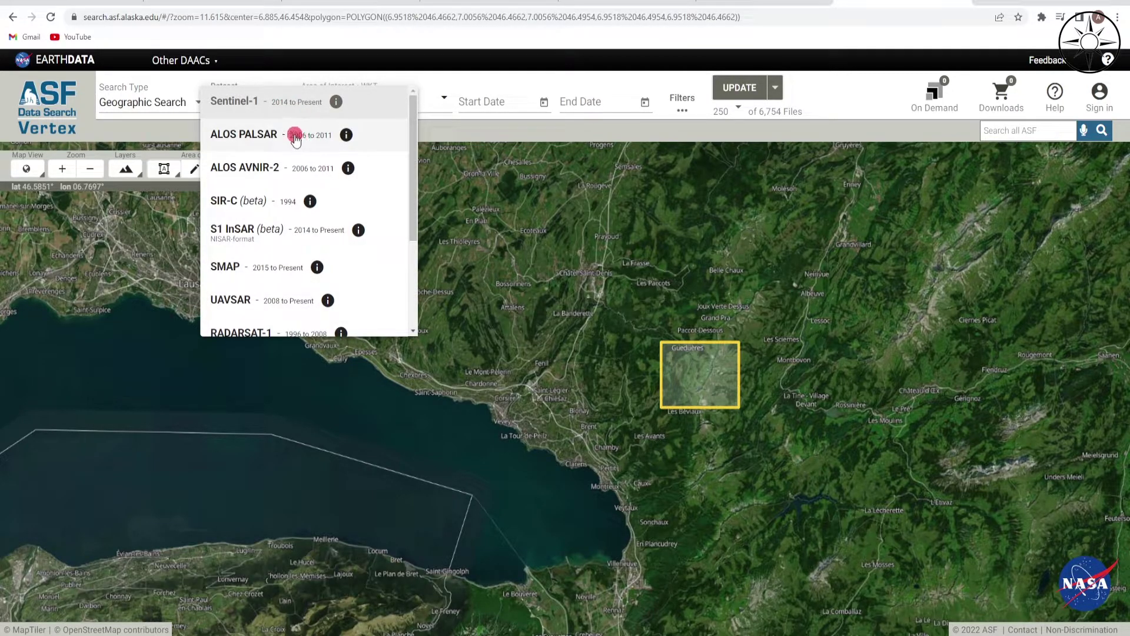
left_click(295, 133)
left_click(740, 89)
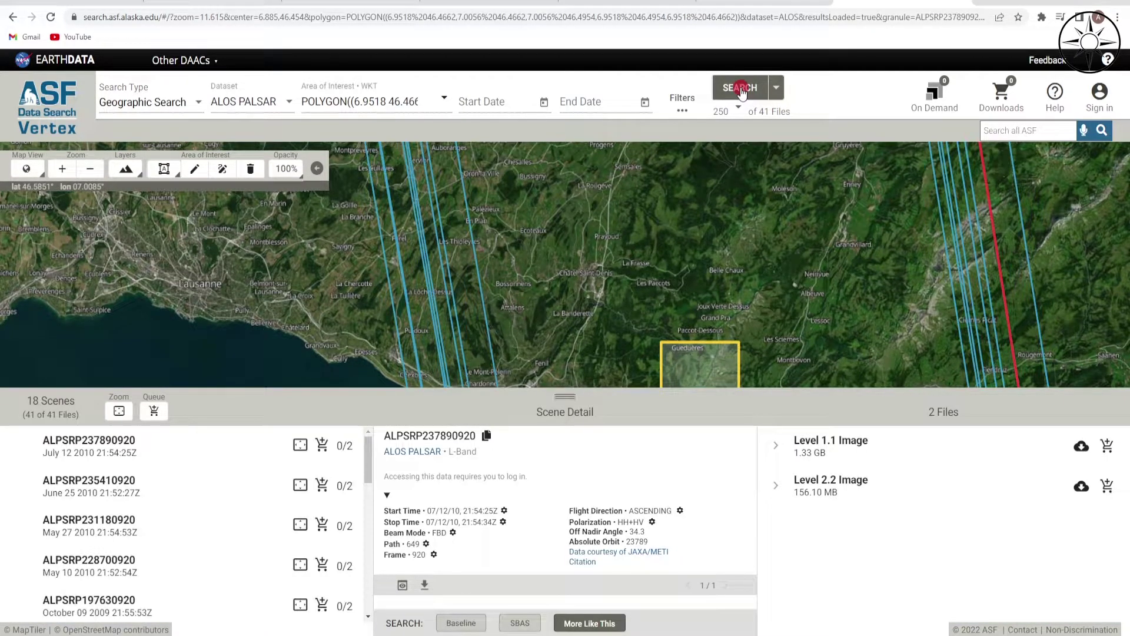
Step: Zoom out to the 18 scene footprints and show scene ALPSRP237890920's details
scroll(851, 236, "down", 2)
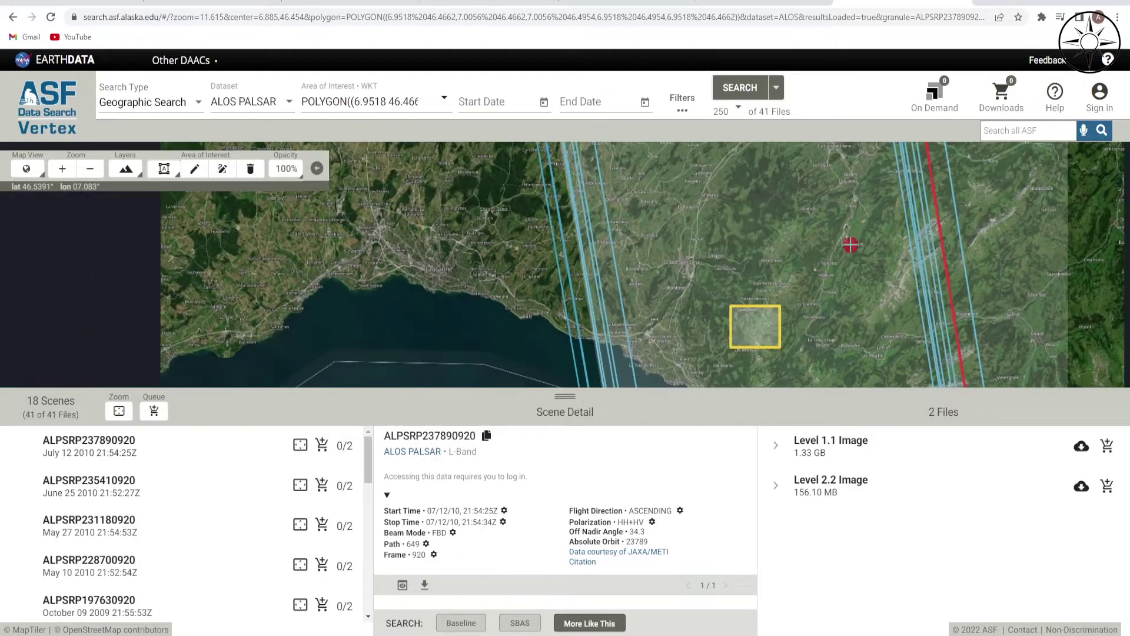
scroll(851, 234, "down", 2)
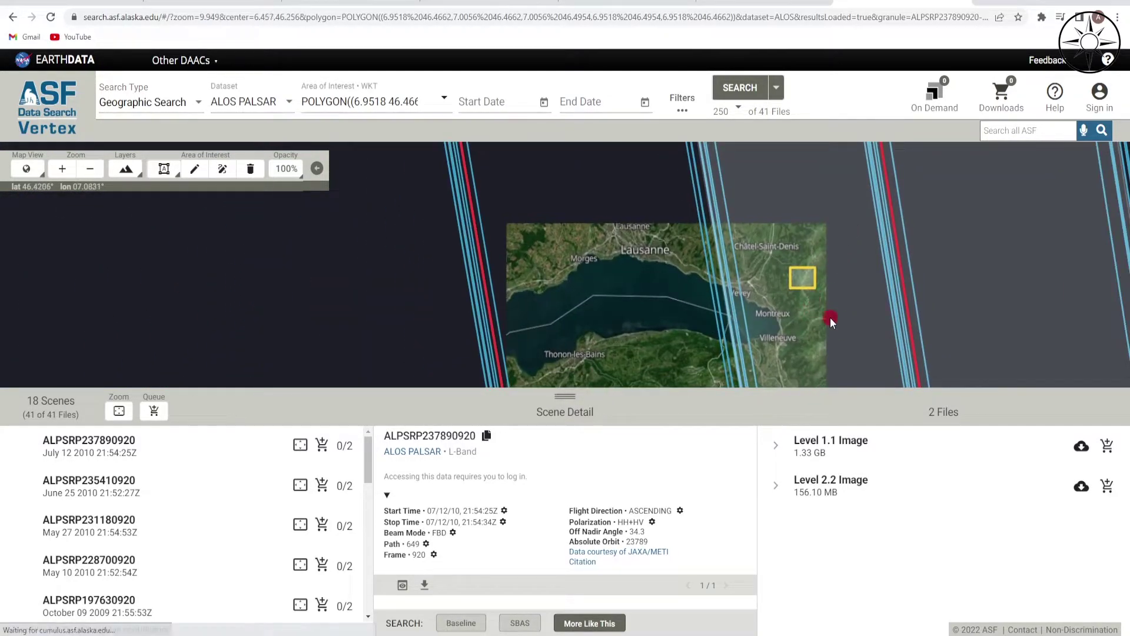
scroll(844, 273, "up", 2)
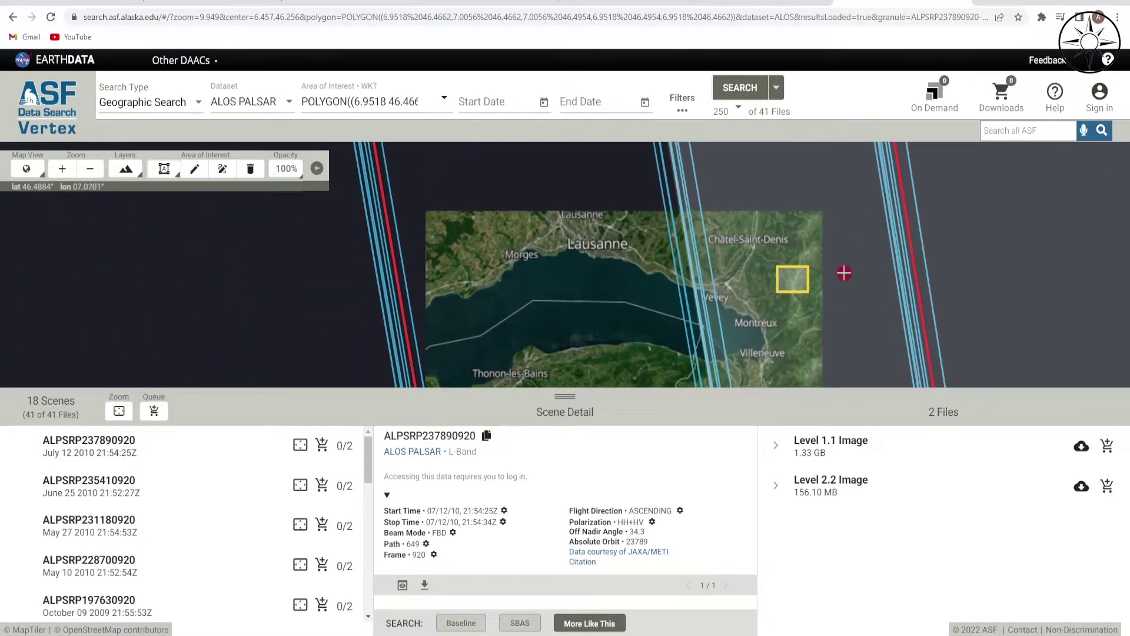
scroll(783, 259, "down", 2)
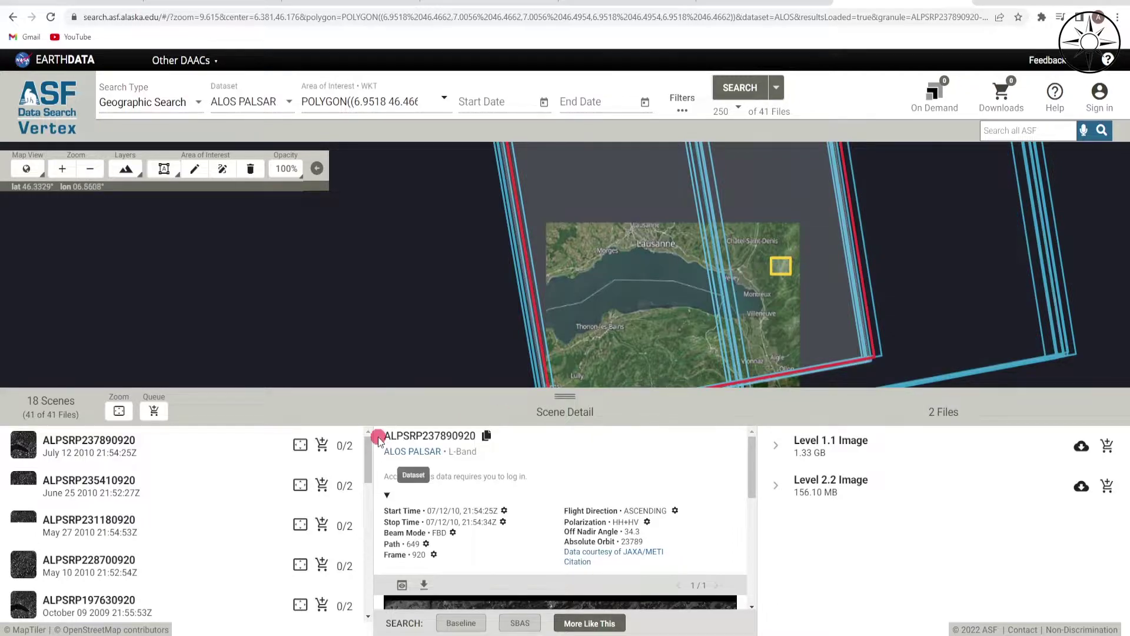
left_click(228, 450)
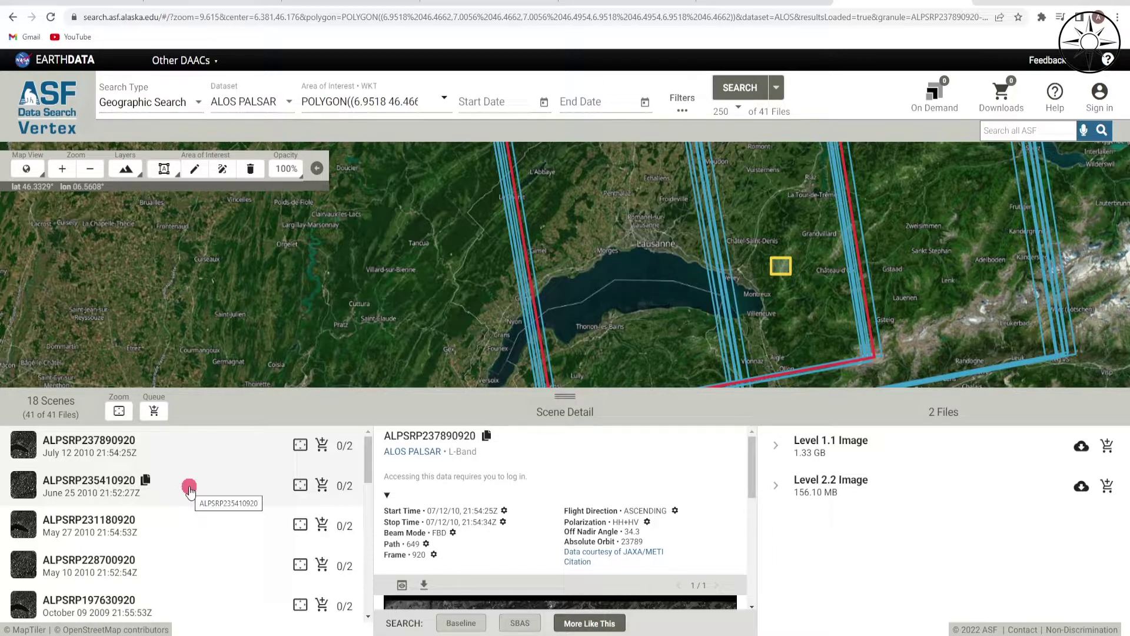
Step: Step through the scene list to ALPSRP128050920 and download its Hi-Res Terrain Corrected file
left_click(167, 526)
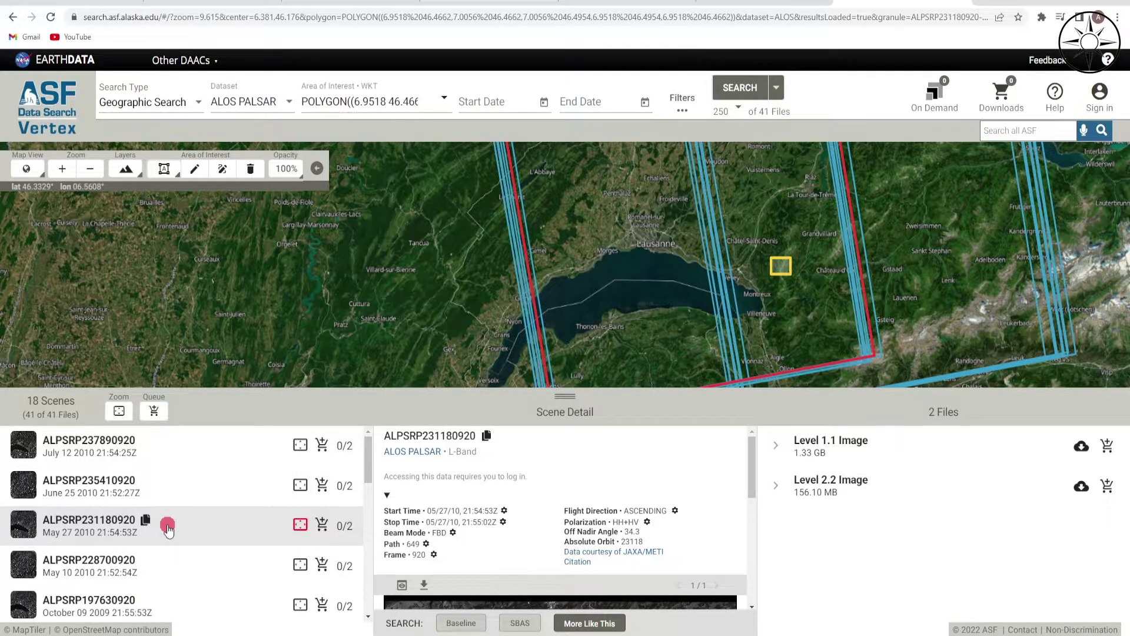
left_click(176, 487)
left_click(175, 556)
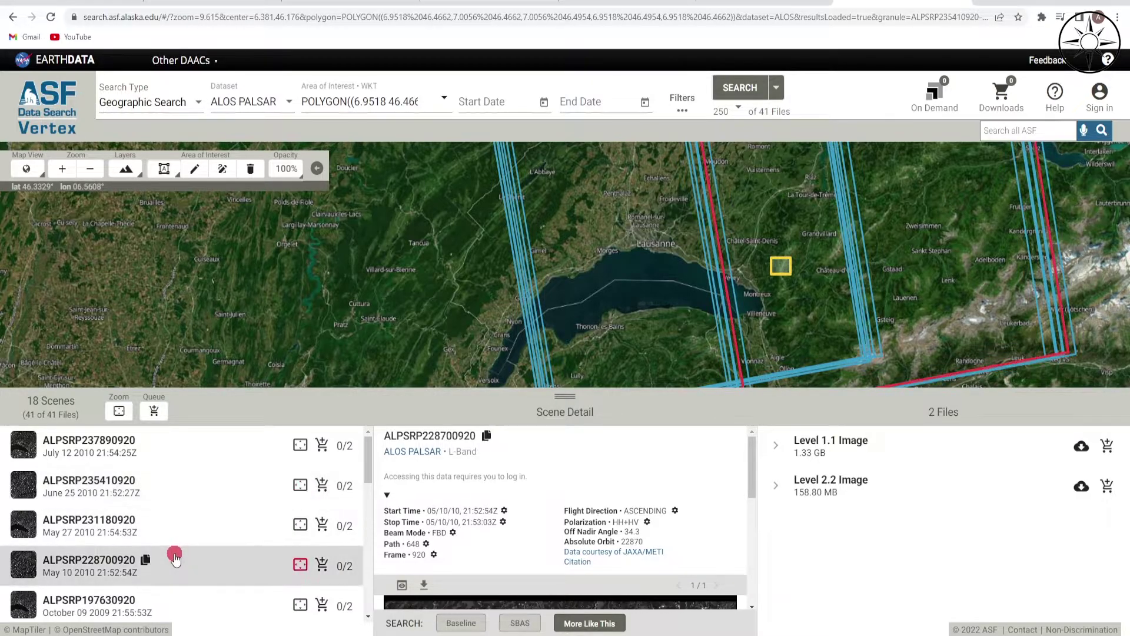
key("Down")
key("Down")
key("Down")
key("Down")
key("Down")
key("Down")
key("Down")
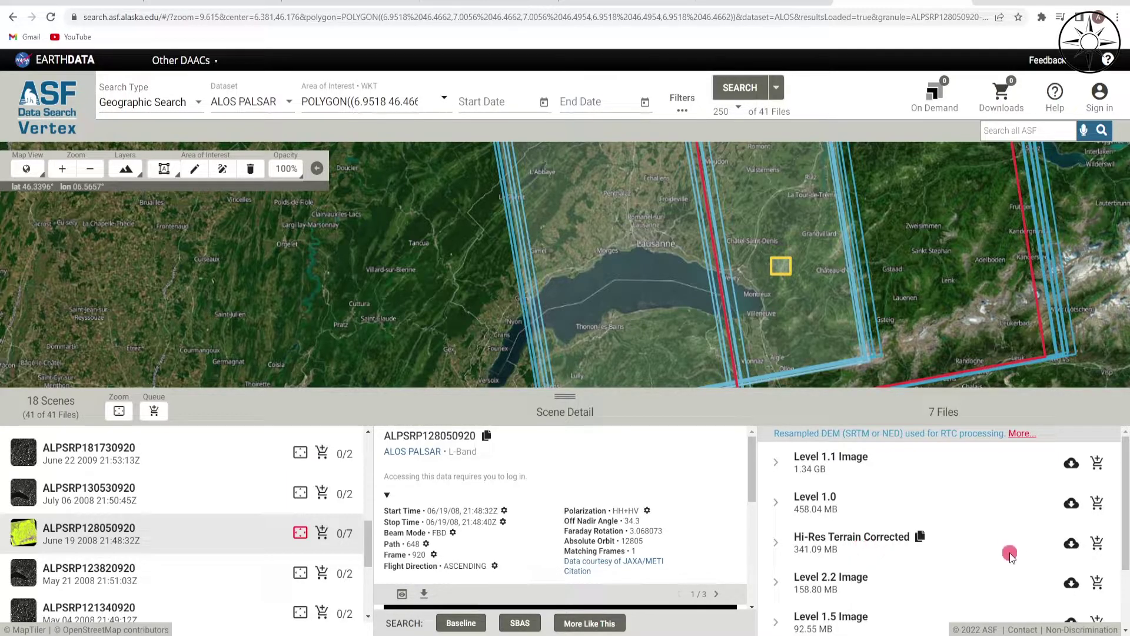
left_click(1073, 545)
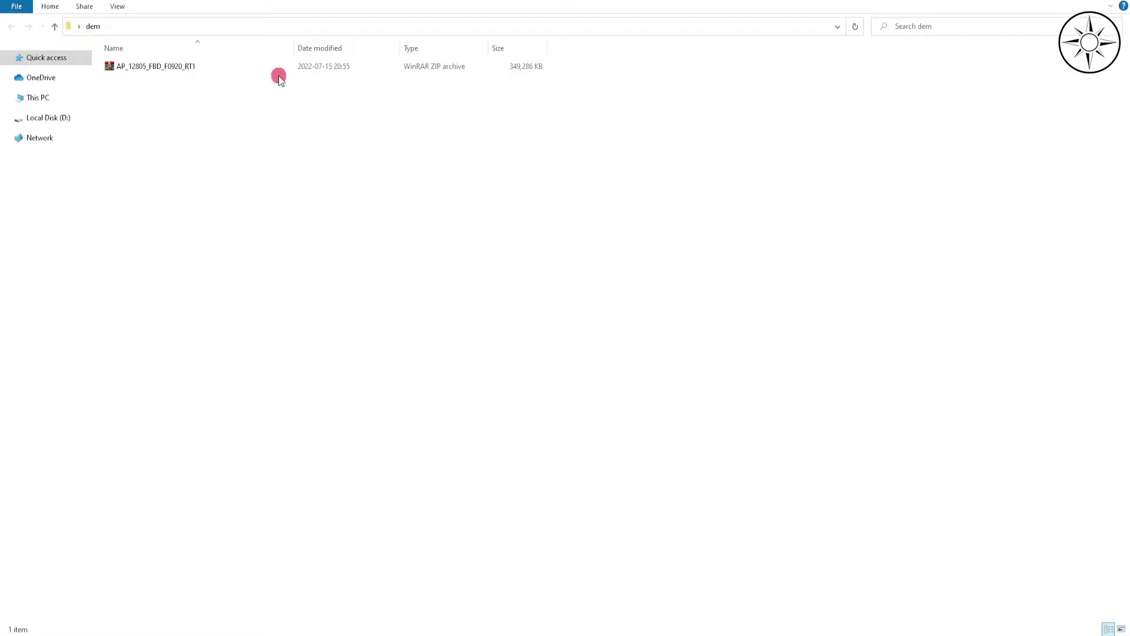
Step: Extract the AP_12805_FBD_F0920_RT1 ZIP here, open the new folder, and select the .dem file
right_click(196, 69)
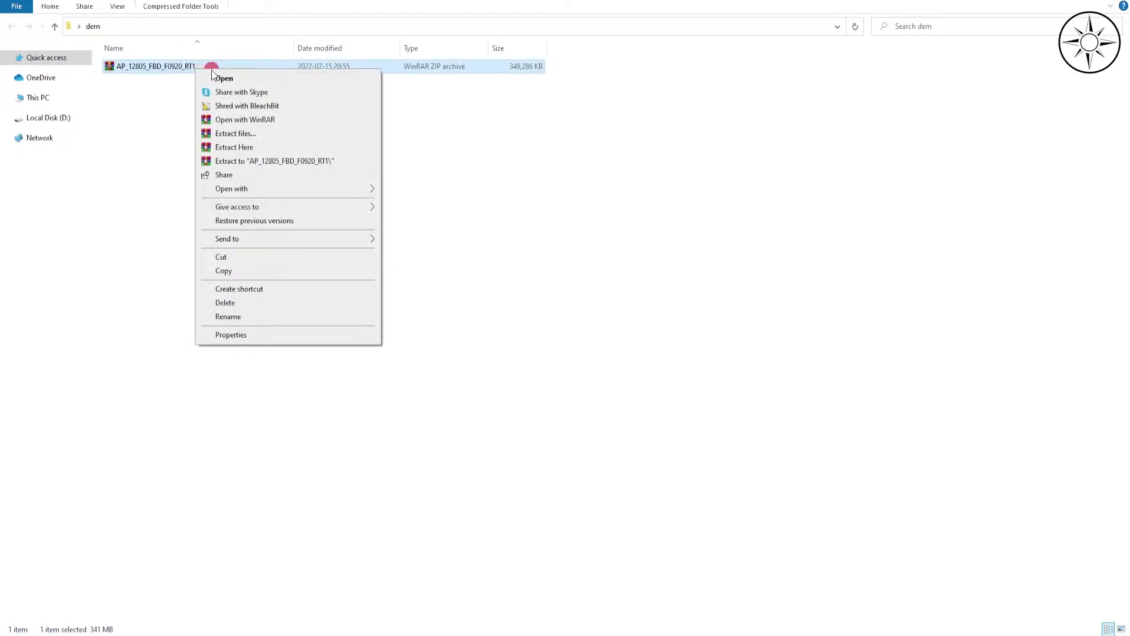
left_click(277, 146)
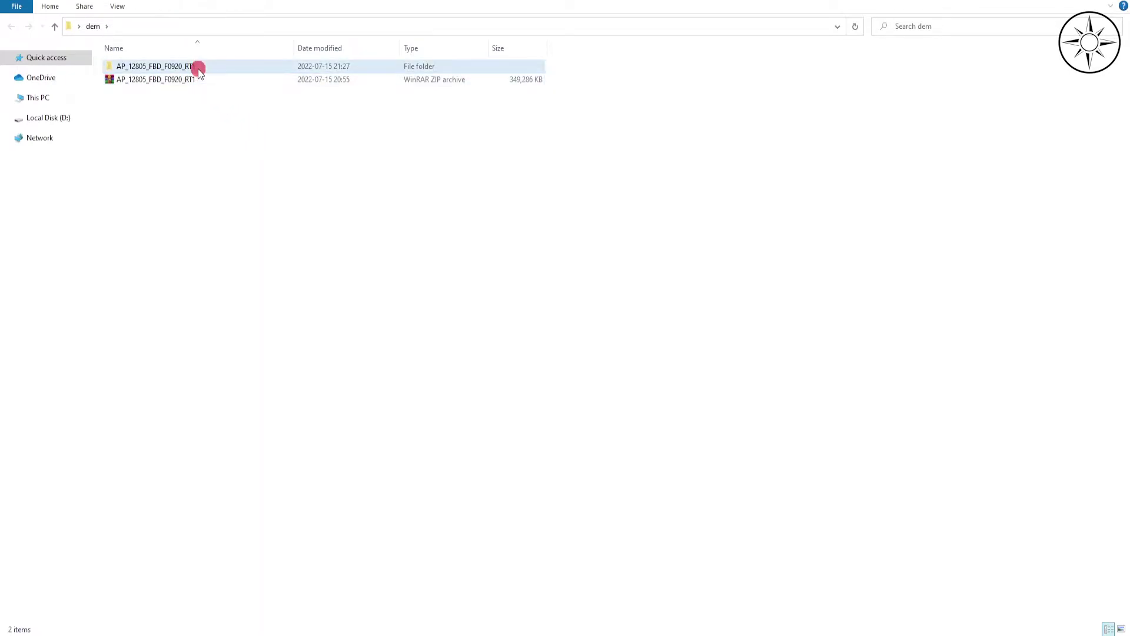
double_click(197, 67)
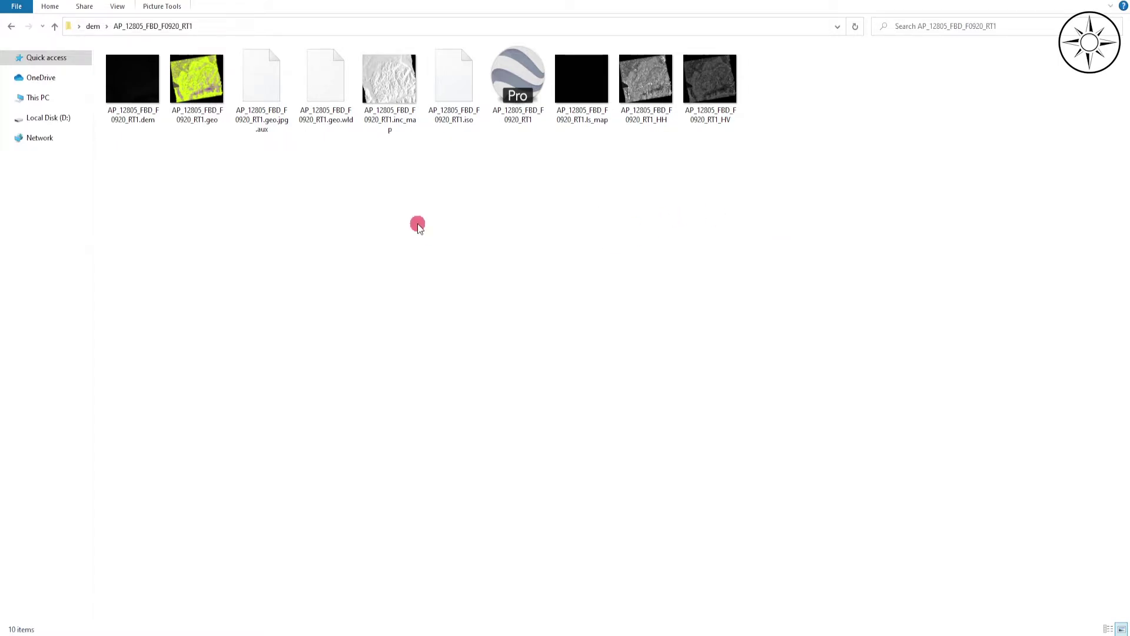
left_click(149, 116)
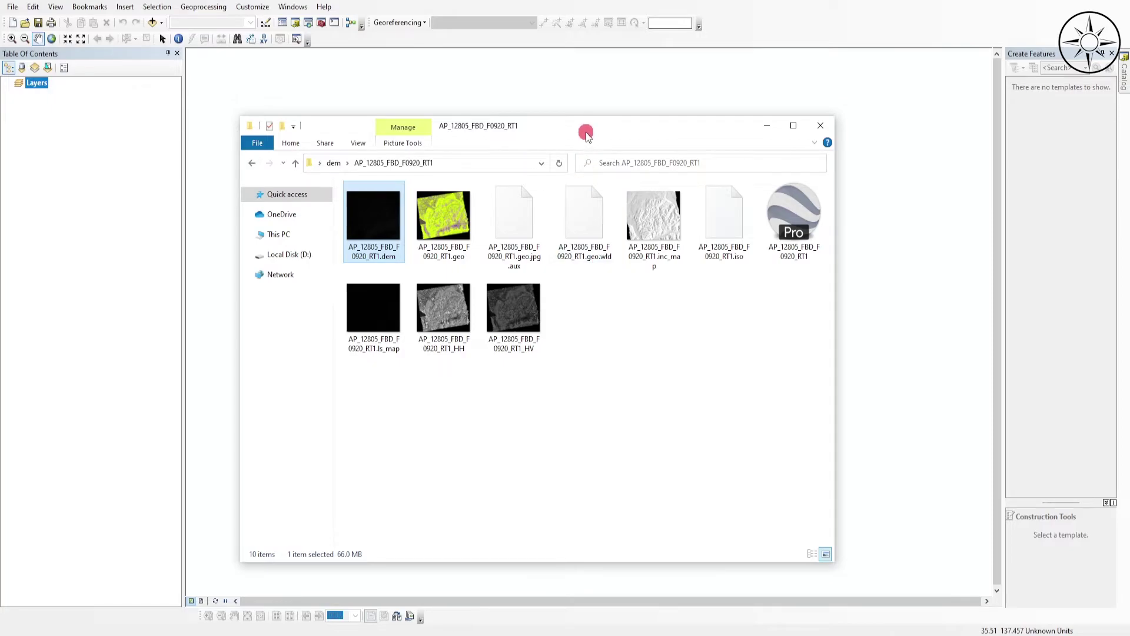
Step: Drag AP_12805_FBD_F0920_RT1.dem onto the ArcMap map and build its pyramids
left_click_drag(585, 132, 336, 123)
left_click_drag(126, 215, 681, 290)
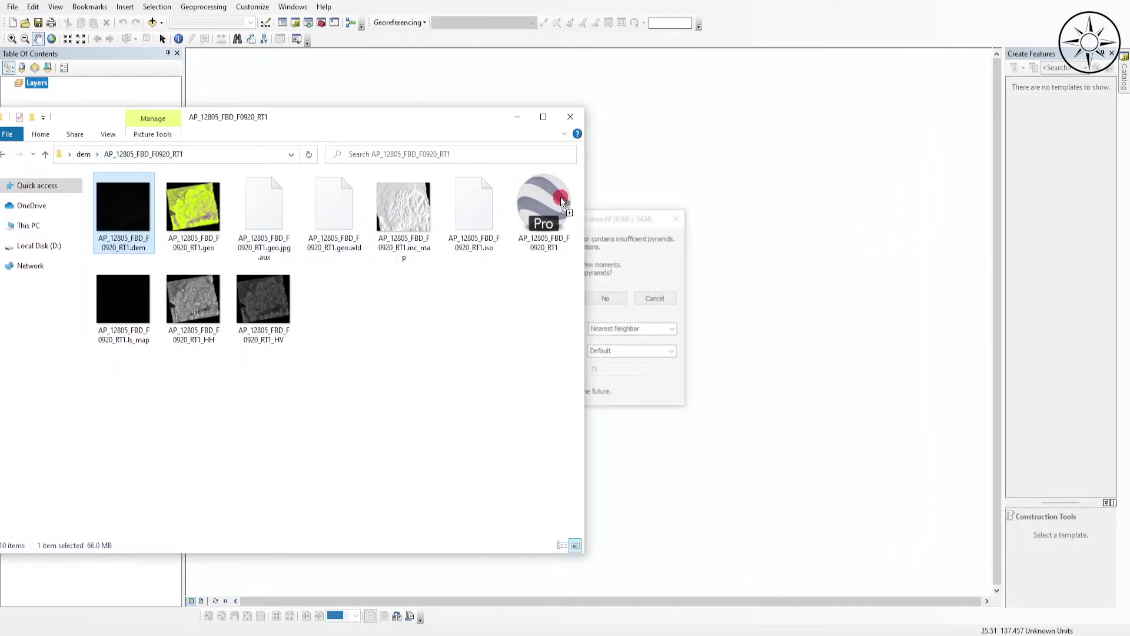
left_click(626, 219)
left_click(559, 298)
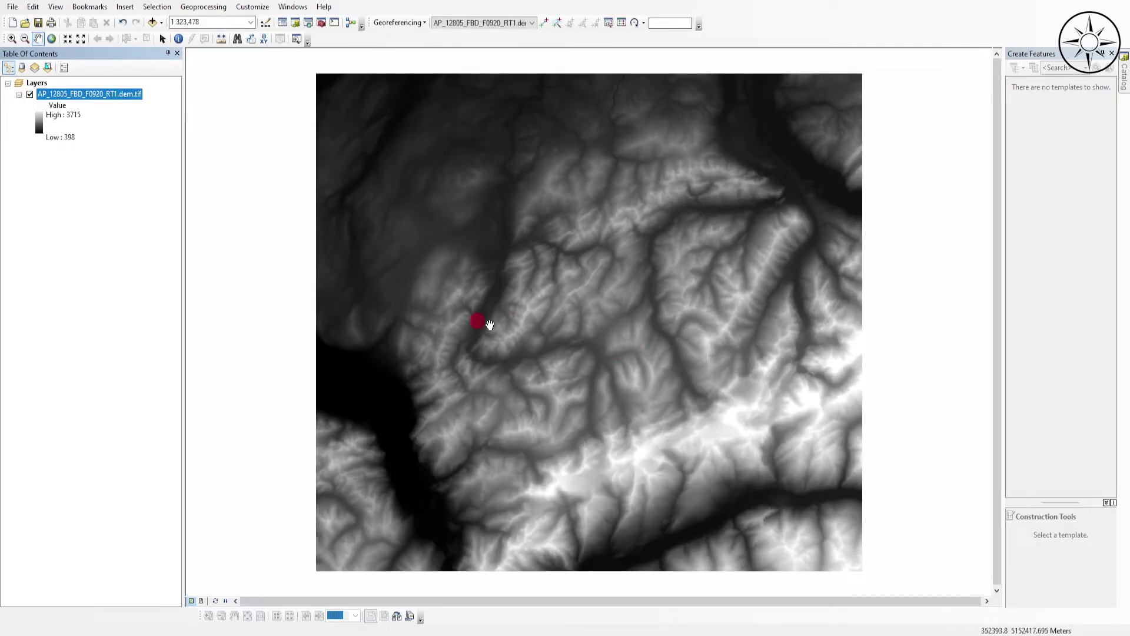
Step: Pick the red-yellow-green ramp for the AP_12805_FBD_F0920_RT1.dem.tif layer and apply it
left_click(51, 129)
left_click(140, 169)
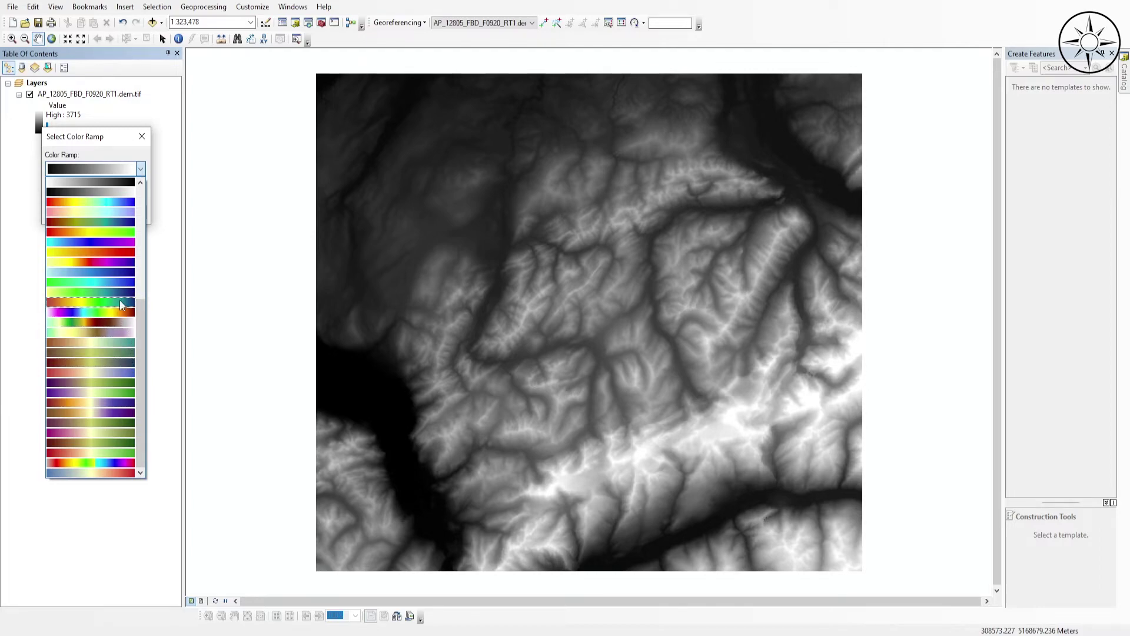
left_click(109, 235)
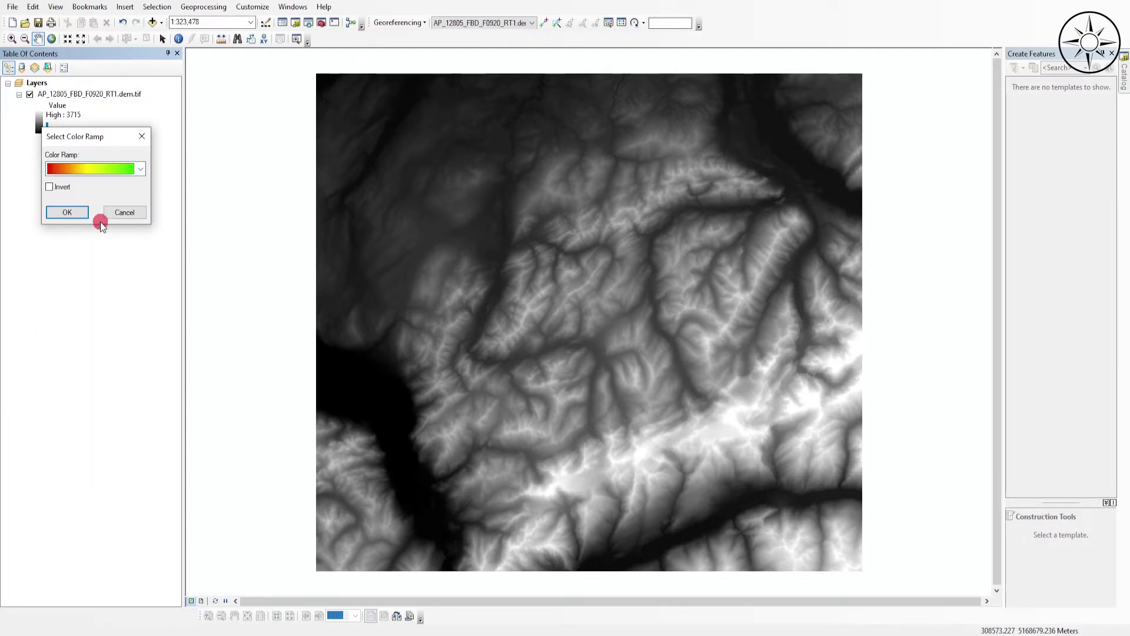
left_click(72, 210)
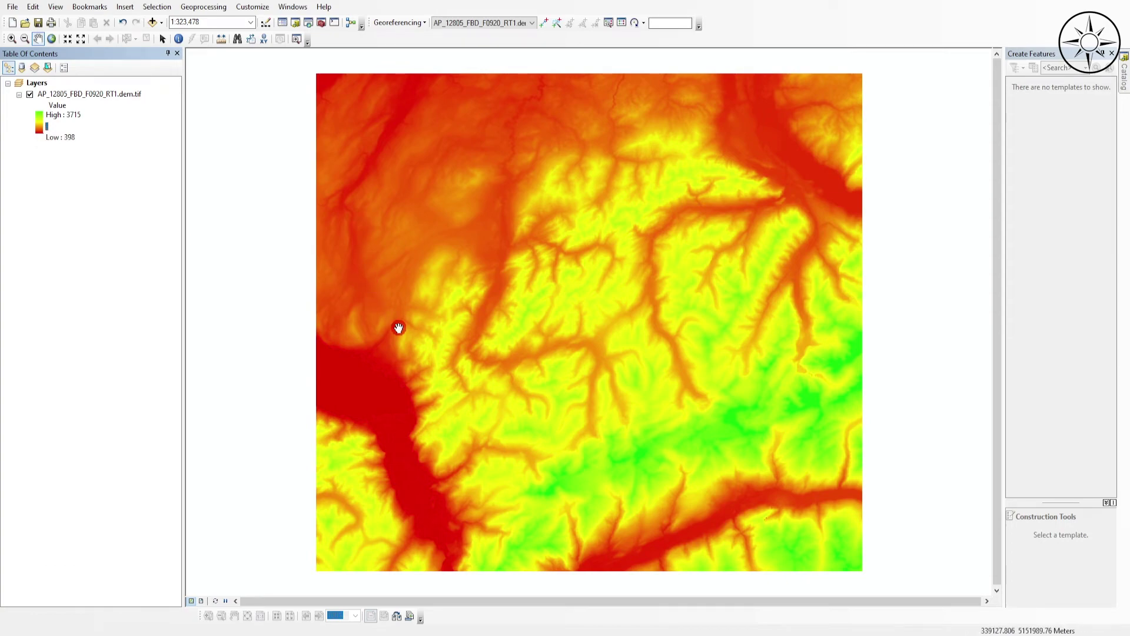